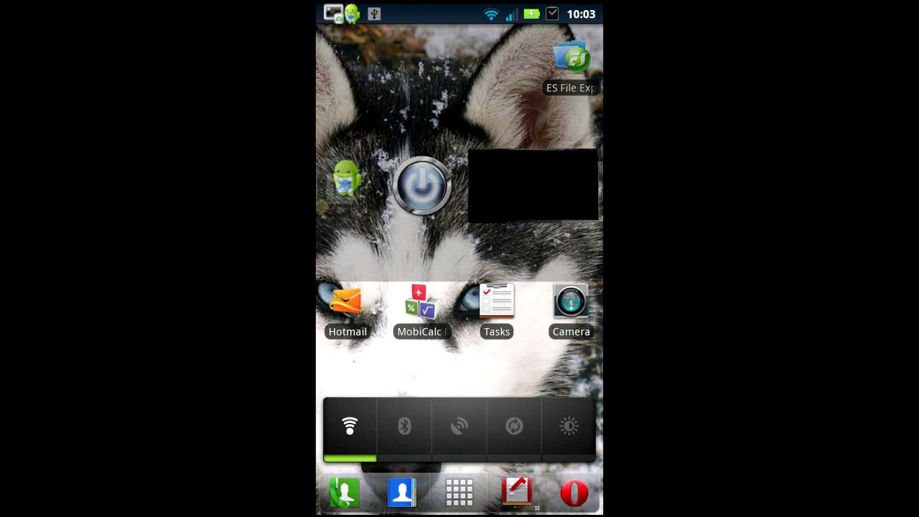
Step: Open Google Play Store from the app drawer and search for 'swiftp'
click(458, 491)
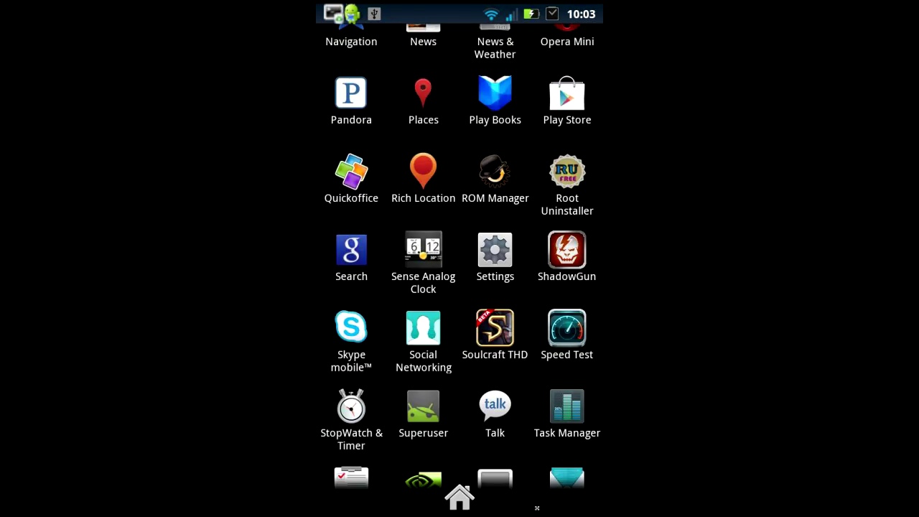
click(567, 93)
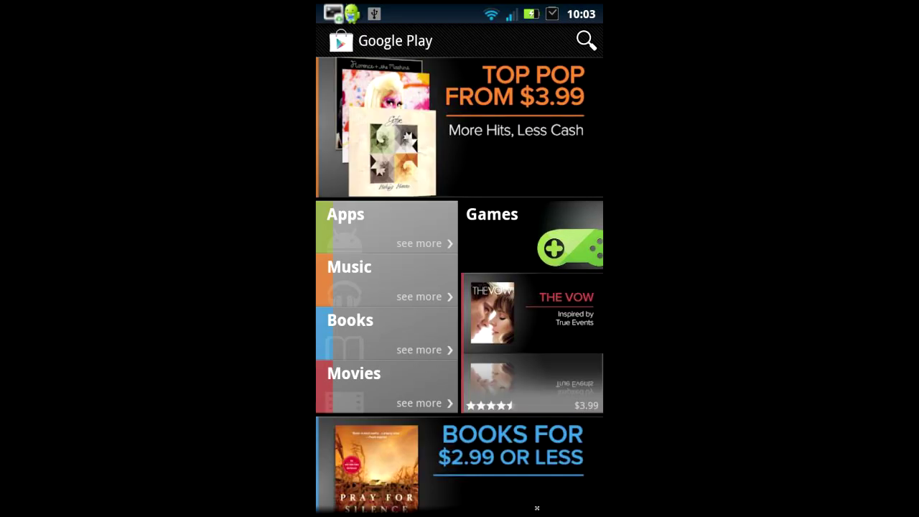
click(586, 41)
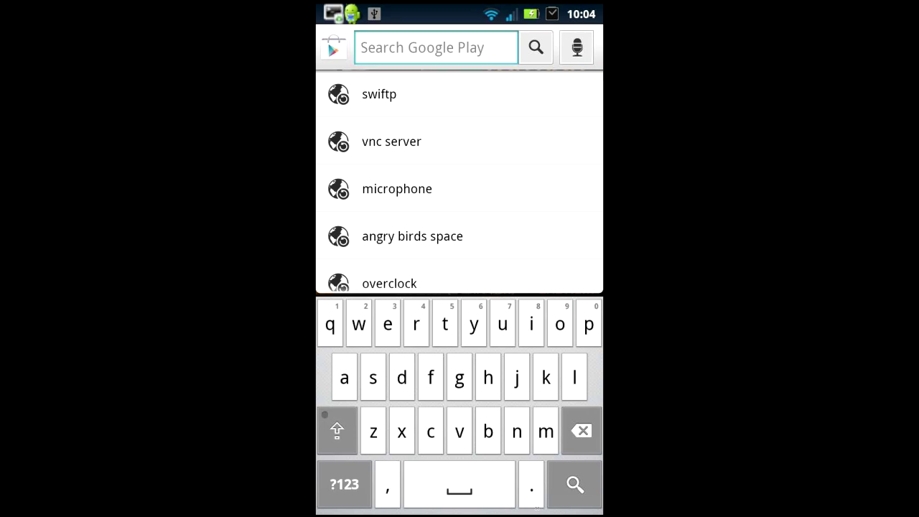
text(swi)
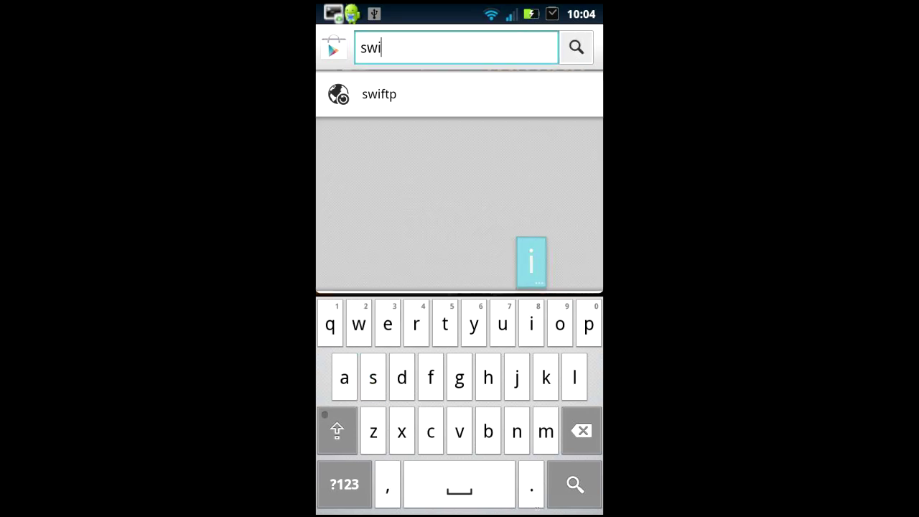
text(ftp)
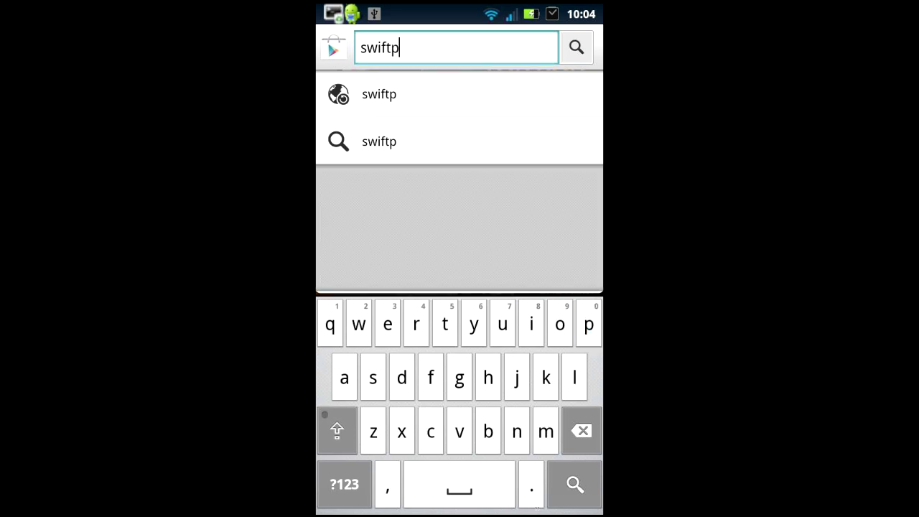
click(576, 47)
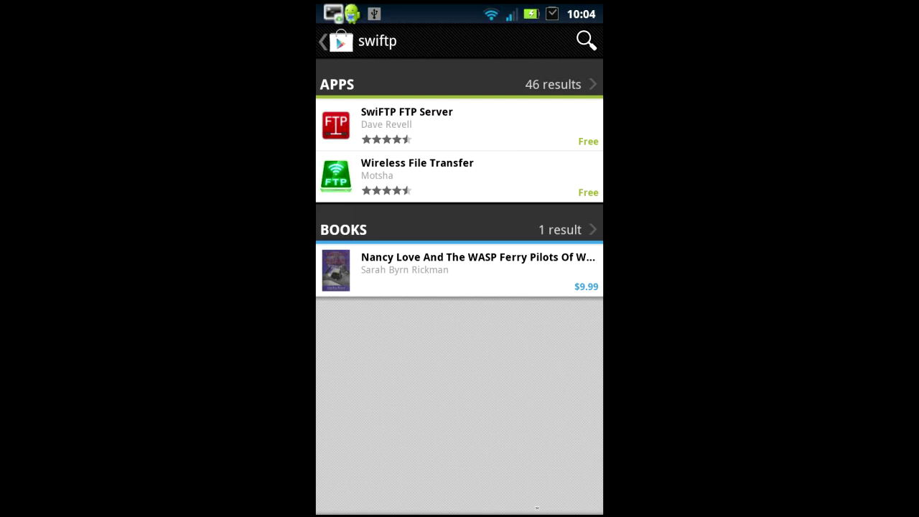
Step: Install SwiFTP FTP Server from the app results, accepting its permissions
click(553, 84)
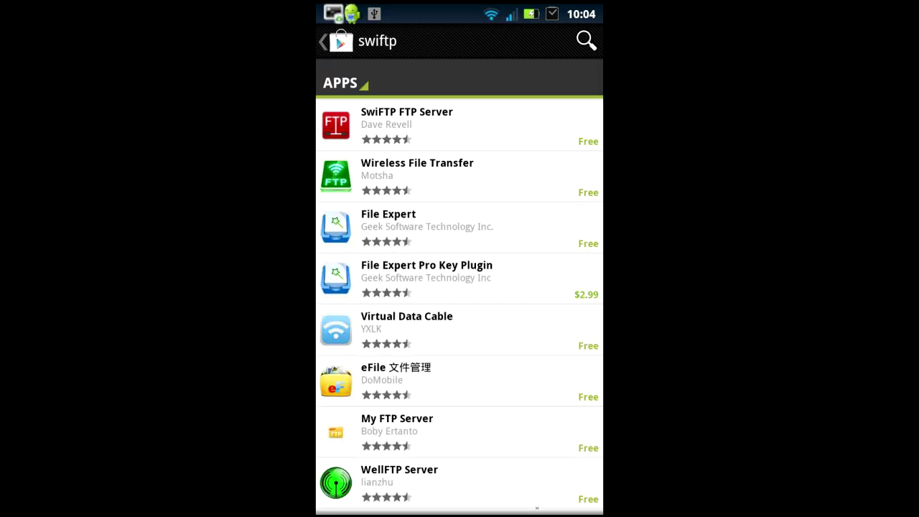
click(431, 125)
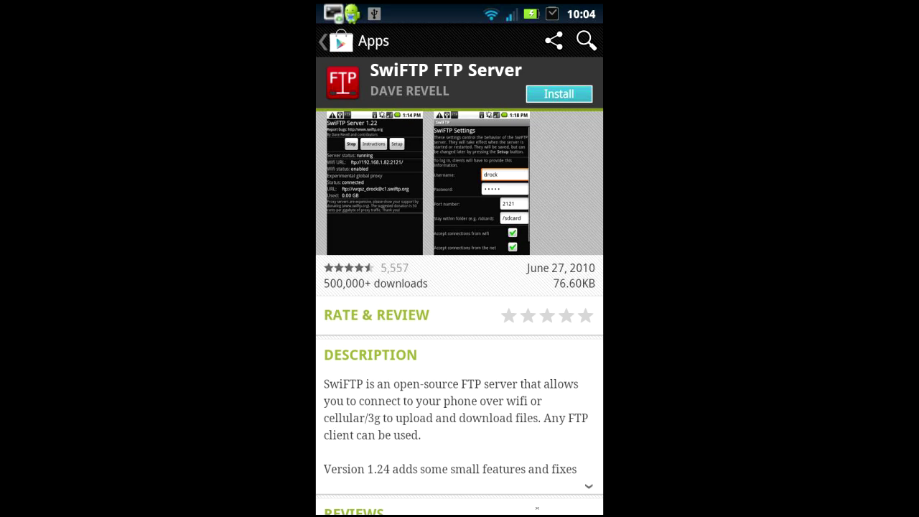
click(558, 94)
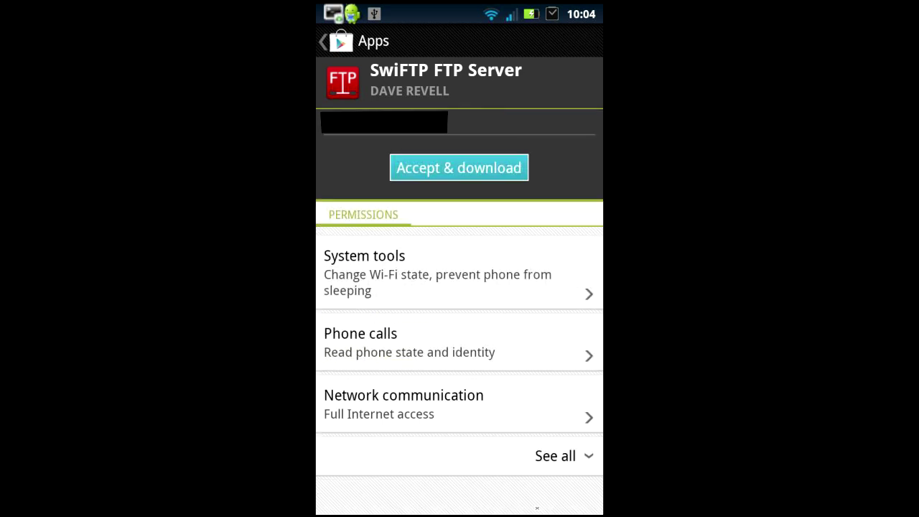
click(459, 167)
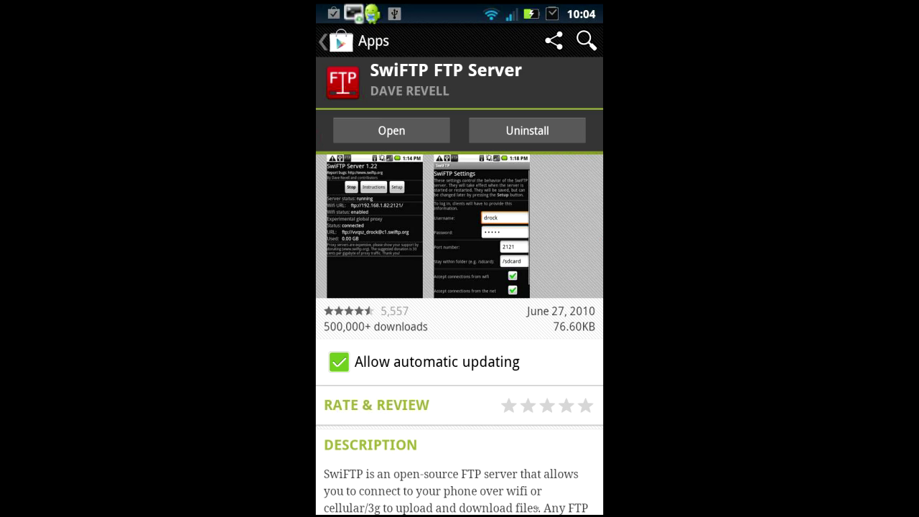
Step: Drag a SwiFTP shortcut from the app drawer onto the home screen and launch it
key(Home)
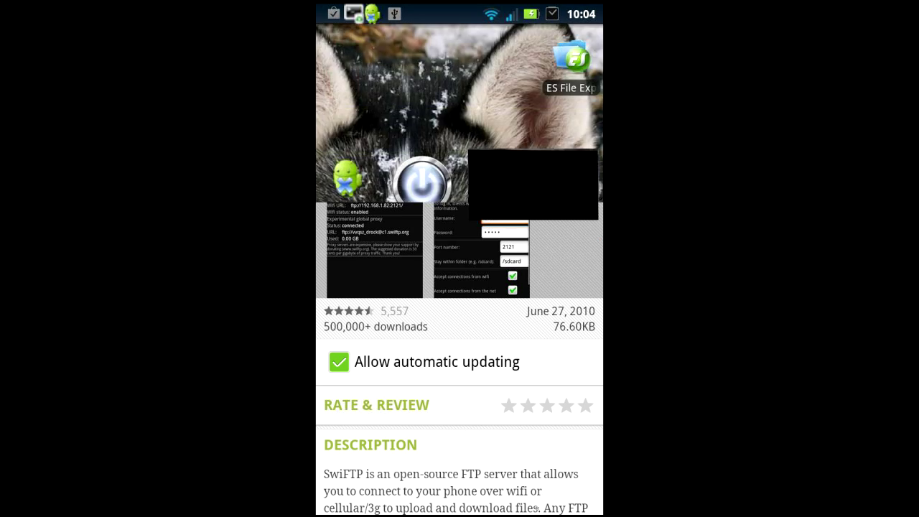
click(459, 492)
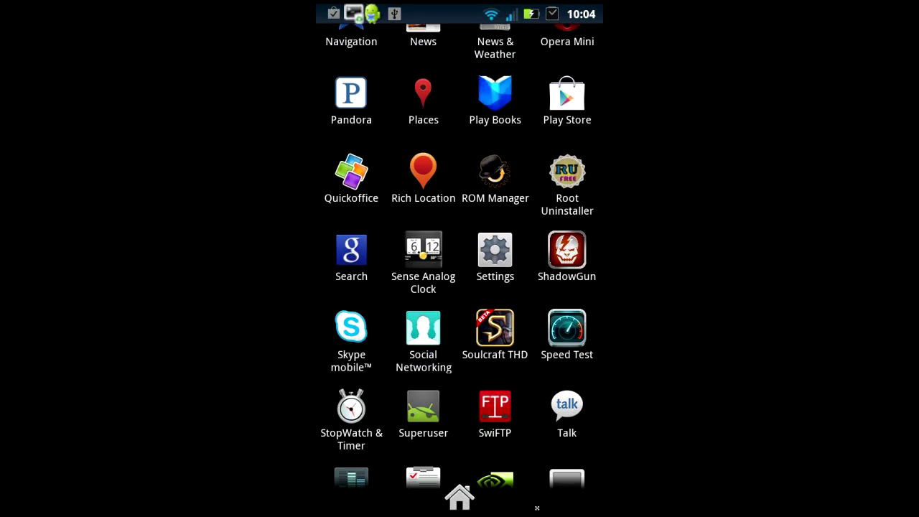
drag(495, 407, 496, 59)
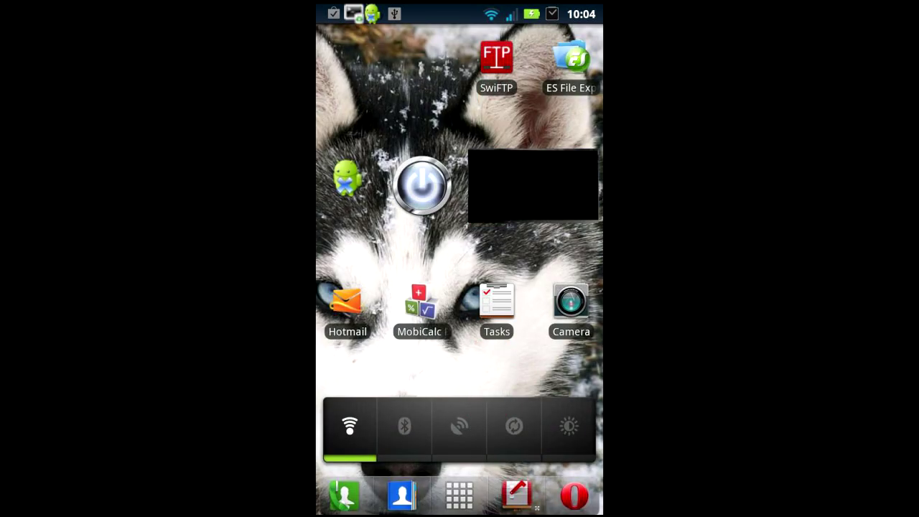
click(496, 59)
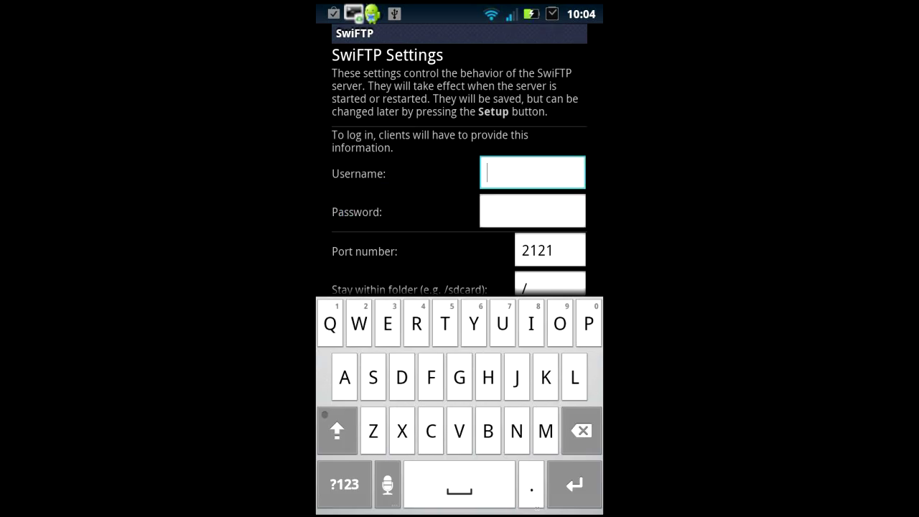
Step: Set the SwiFTP login to username Test with a four-digit password and save the settings
click(487, 173)
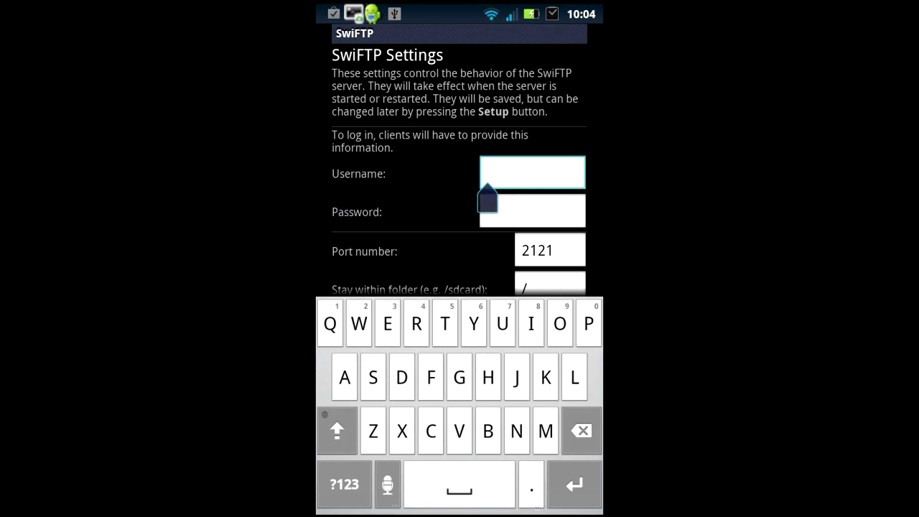
text(Te)
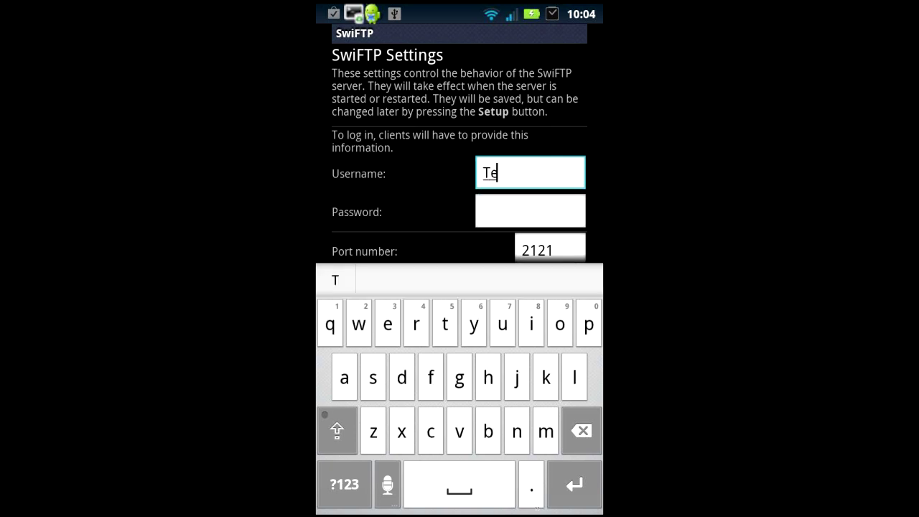
text(st)
click(474, 211)
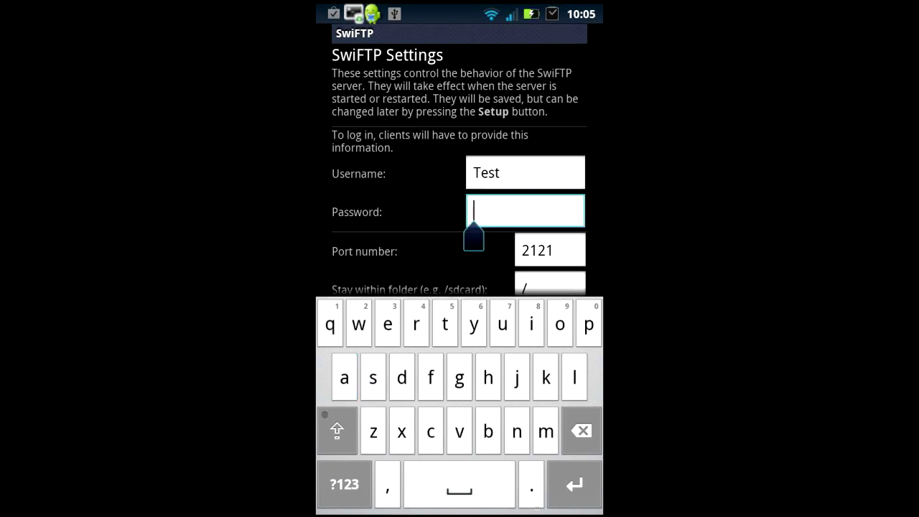
click(344, 484)
text(1234)
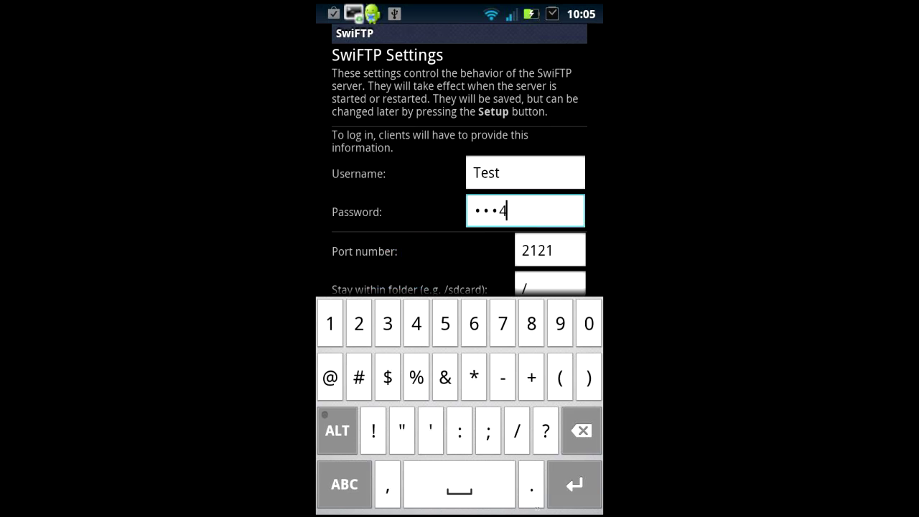
key(Escape)
scroll(537, 507, down, 2)
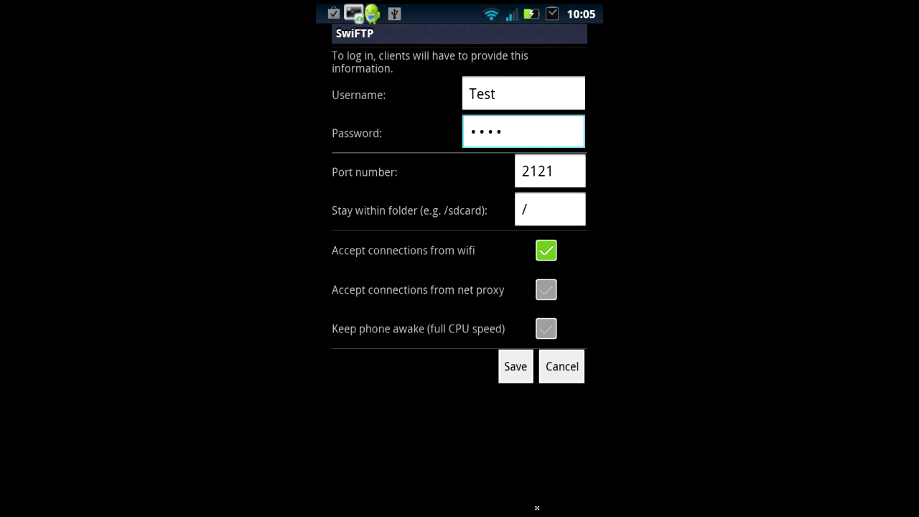
key(Escape)
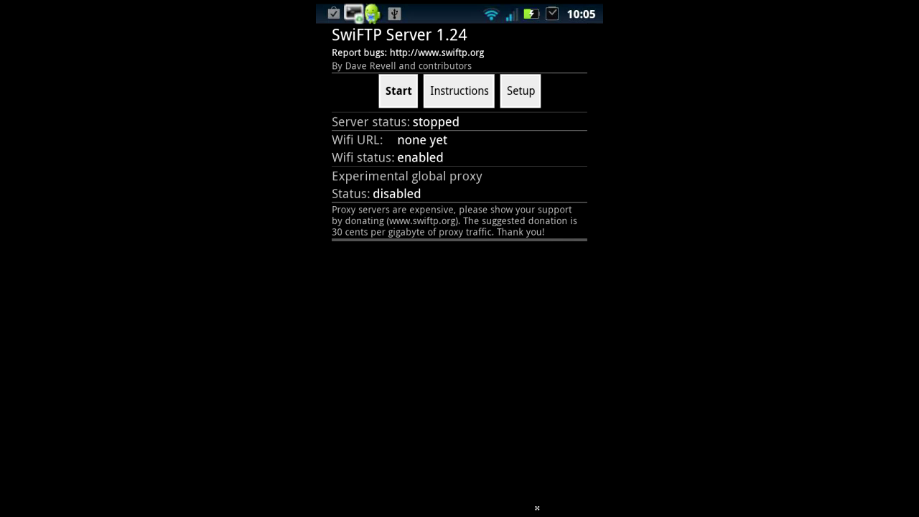
Step: Start the SwiFTP server so it serves at ftp://192.168.2.106:2121/
click(398, 91)
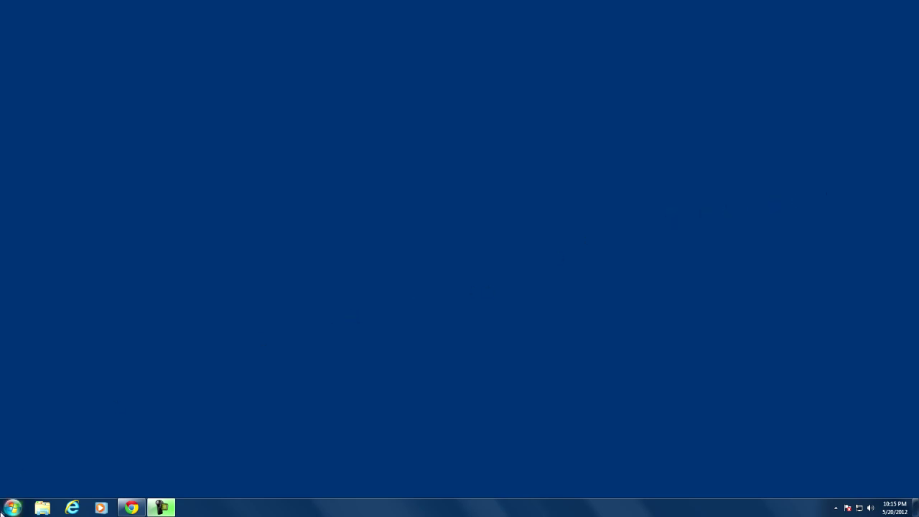
Step: Open Computer from the Start menu and launch its 'Add a network location' wizard
click(13, 507)
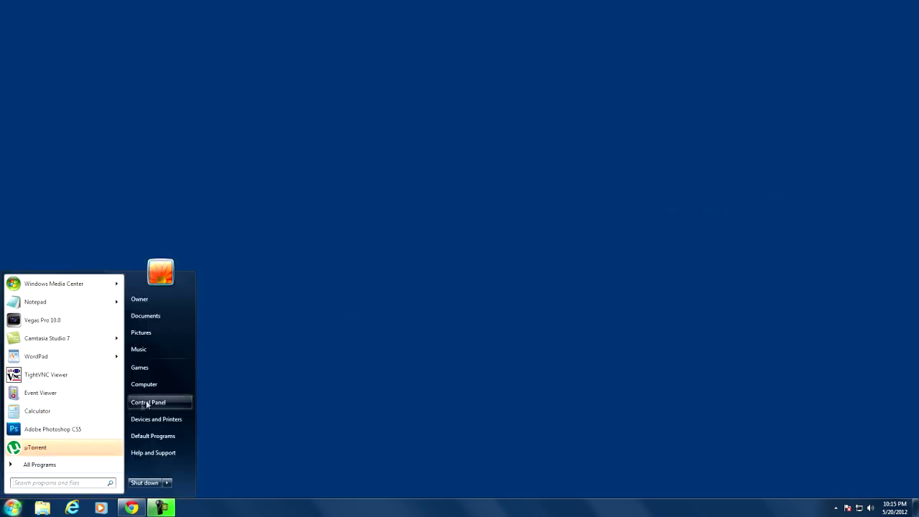
click(166, 386)
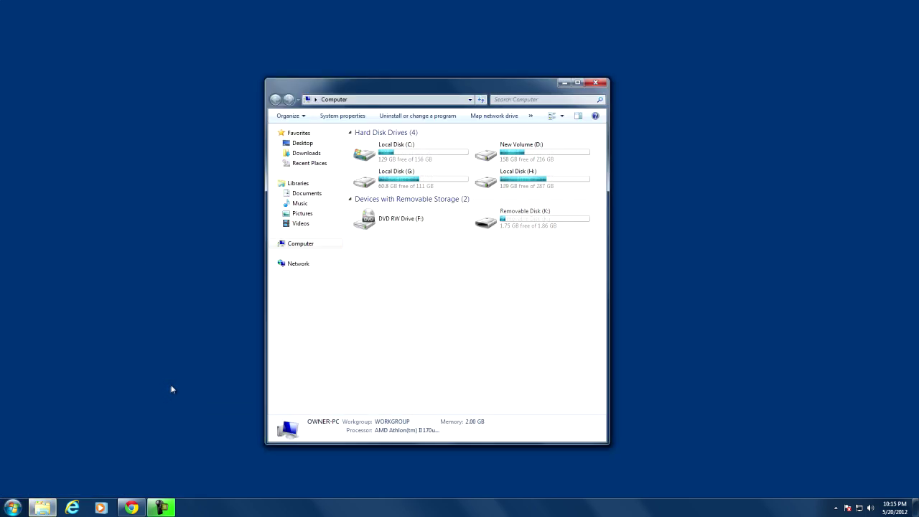
right_click(318, 246)
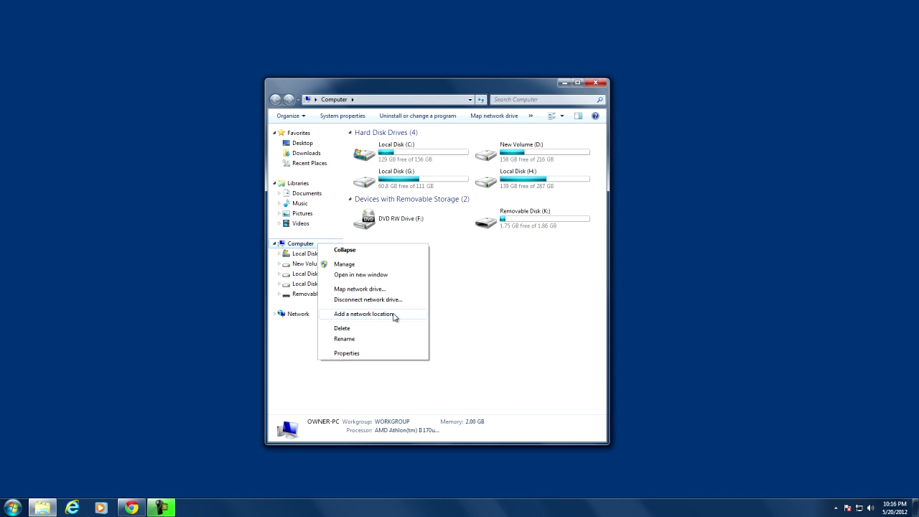
click(394, 316)
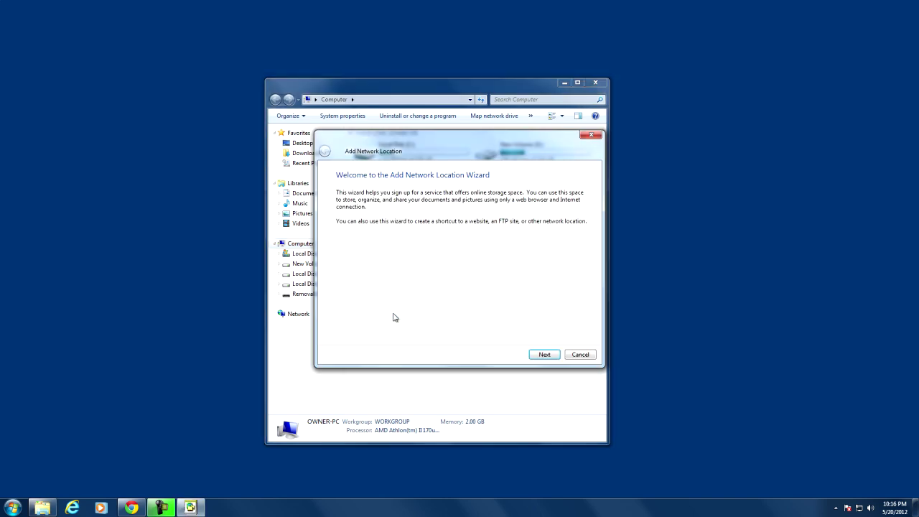
Step: Choose a custom network location with the address ftp://192.168.2.106:2121
click(543, 355)
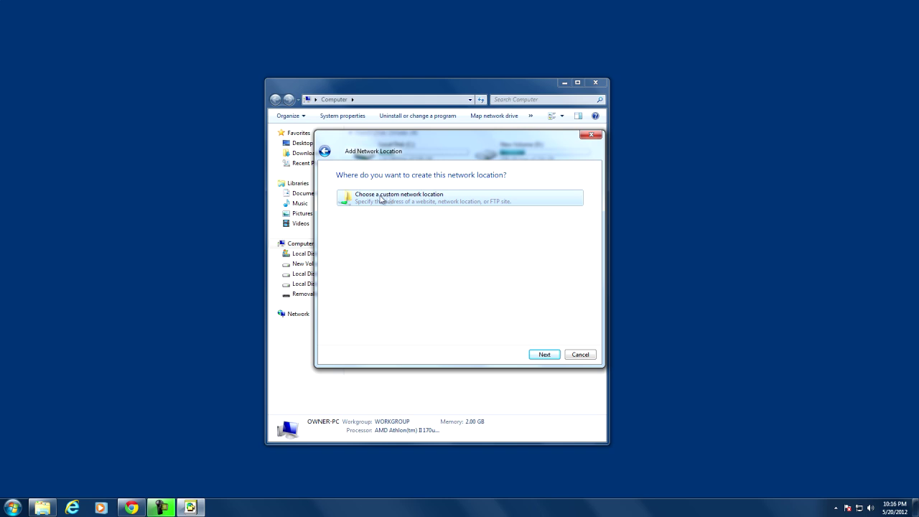
click(544, 357)
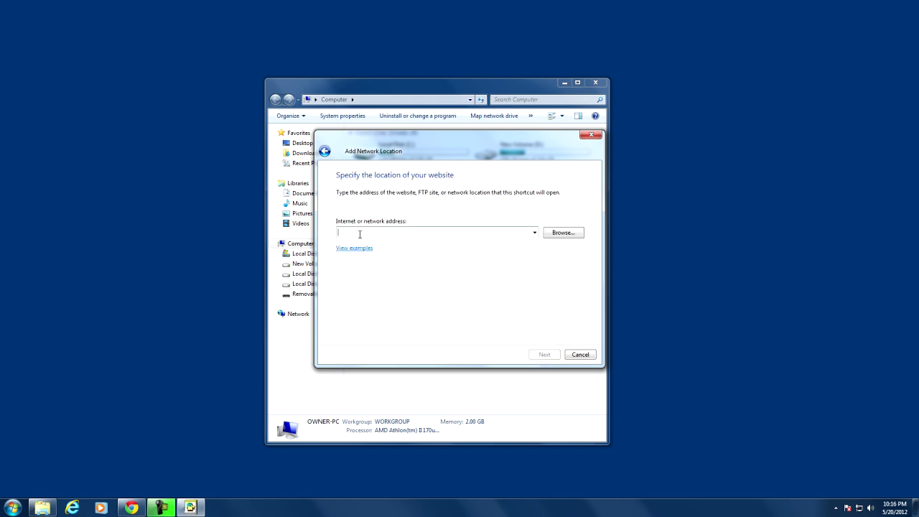
text(ftp)
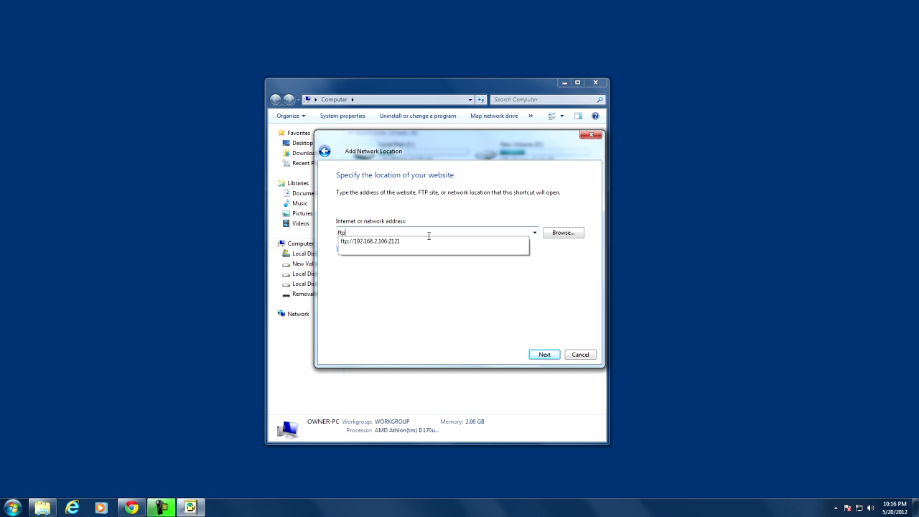
text(://192.168.2.103)
key(BackSpace)
text(6:2121)
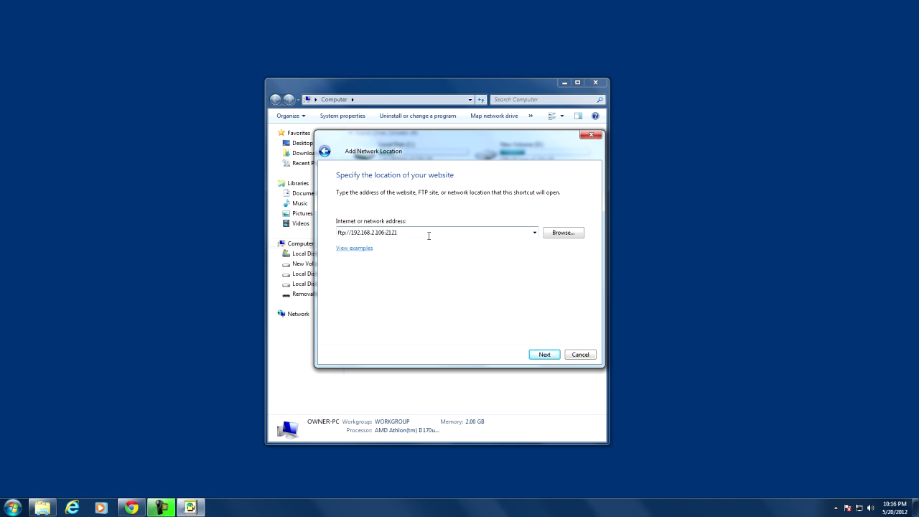
click(545, 355)
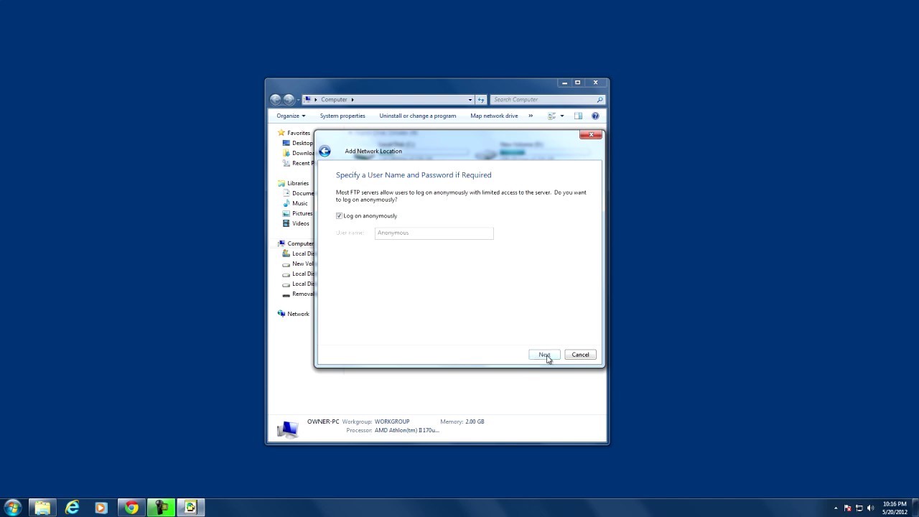
Step: Disable anonymous logon, use user name Test, and keep the location name 192.168.2.106
click(339, 216)
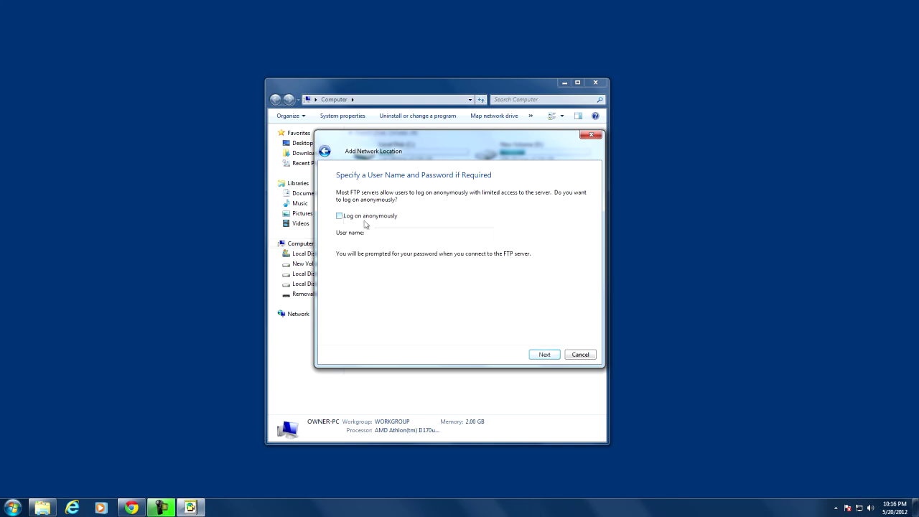
click(396, 232)
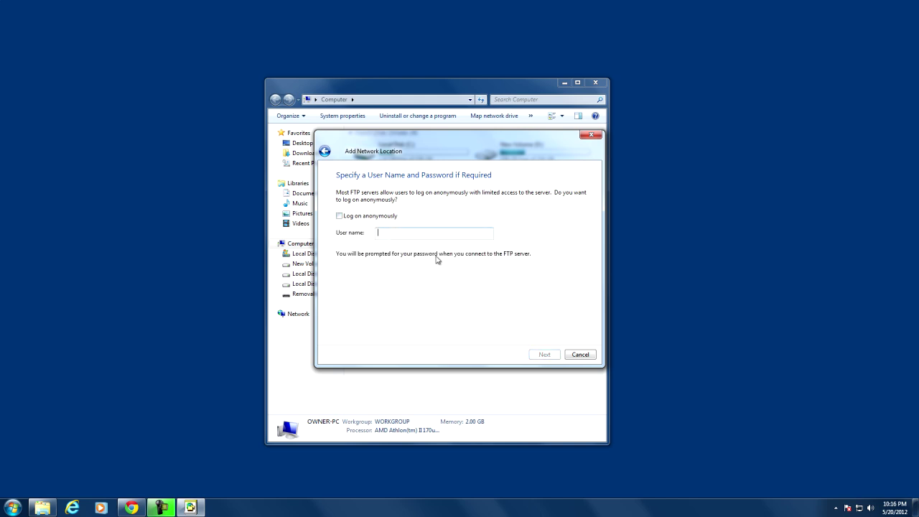
text(Test)
click(543, 355)
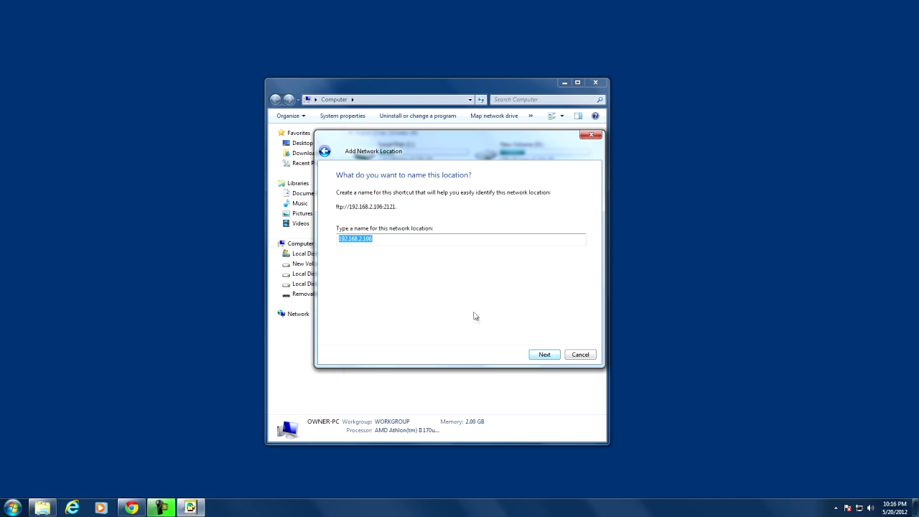
click(548, 356)
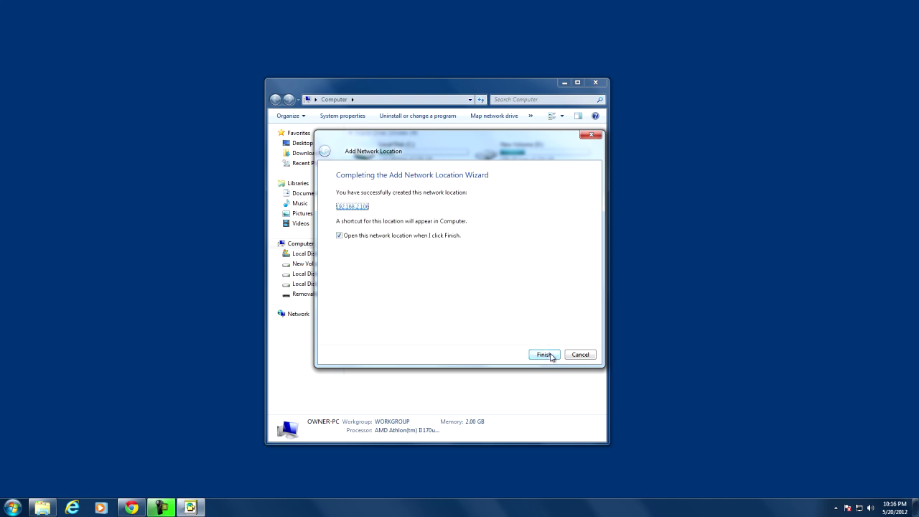
Step: Finish the wizard and enter user name Test in the FTP Log On As prompt
click(549, 355)
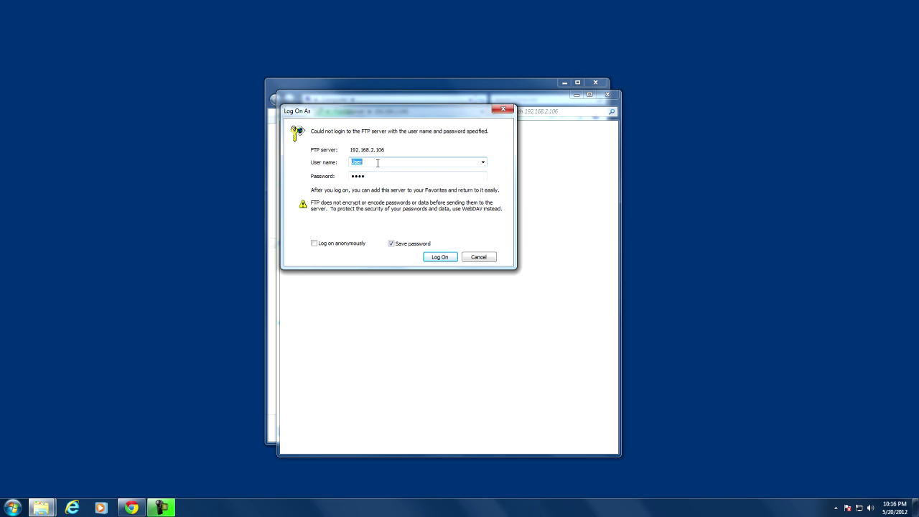
double_click(378, 161)
text(t)
key(BackSpace)
text(Test)
key(Tab)
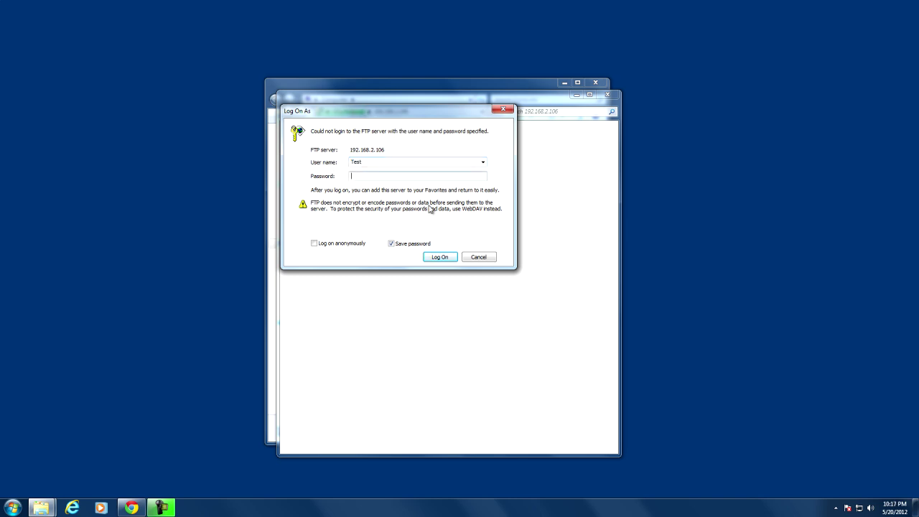
Step: Enter the password, log on, and scroll through the phone's FTP root folders
text(test)
click(440, 257)
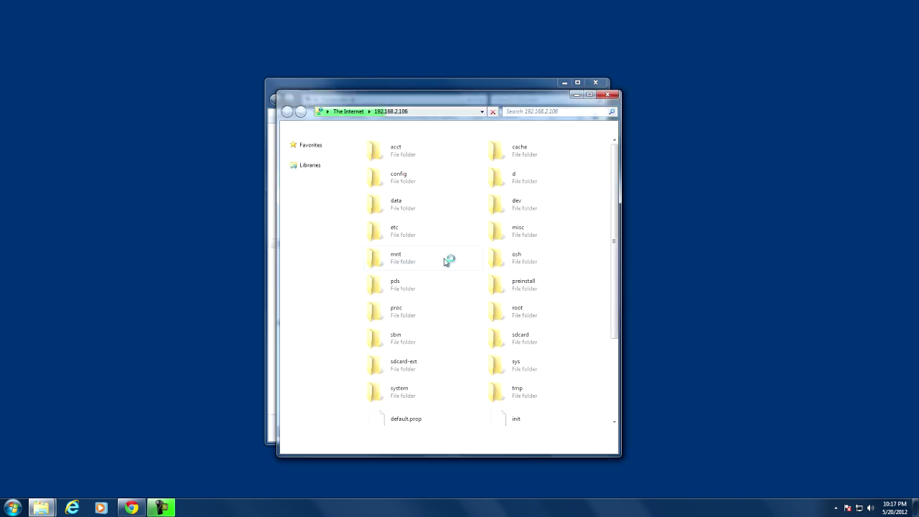
scroll(471, 241, down, 3)
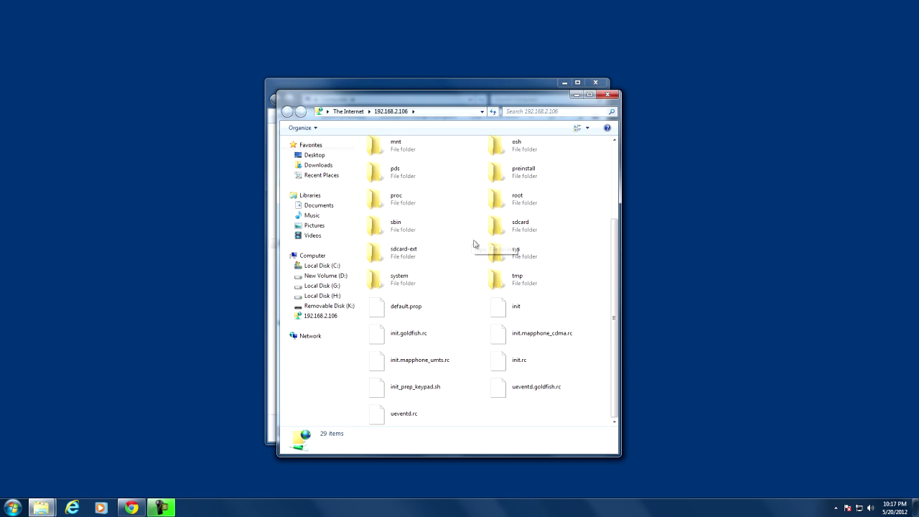
scroll(586, 264, up, 3)
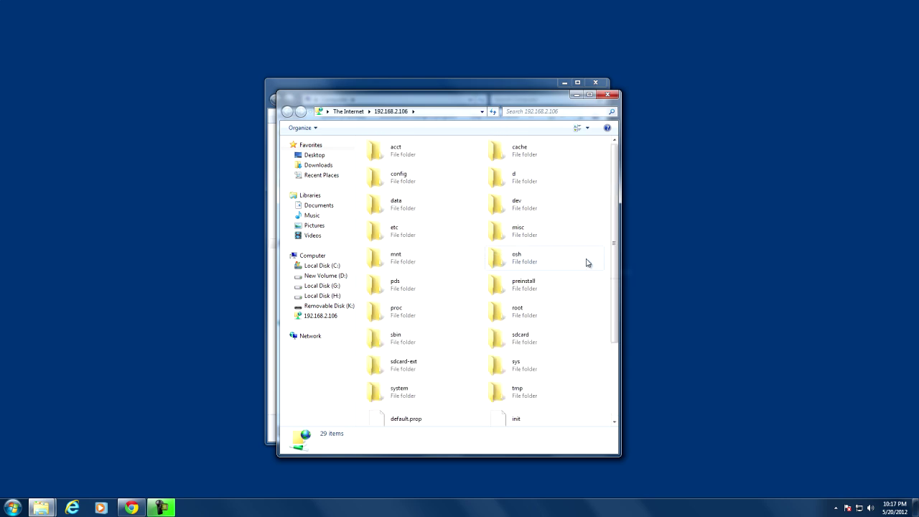
scroll(586, 263, down, 3)
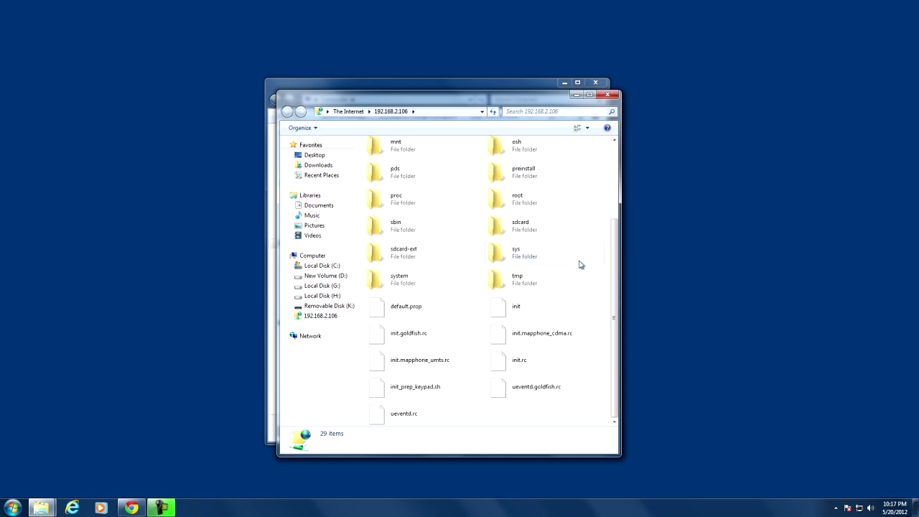
scroll(574, 265, up, 3)
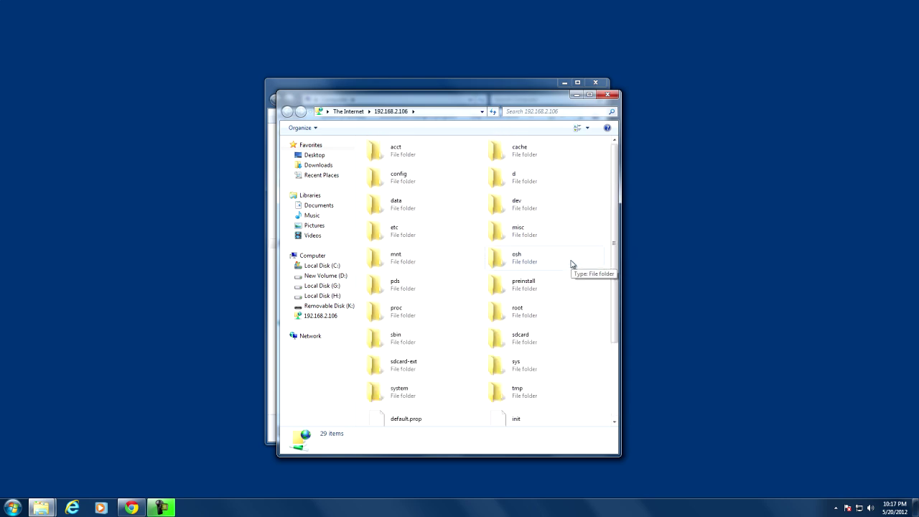
Step: Look inside sdcard, then go back and browse the 52 items in sdcard-ext
double_click(521, 339)
scroll(455, 217, down, 3)
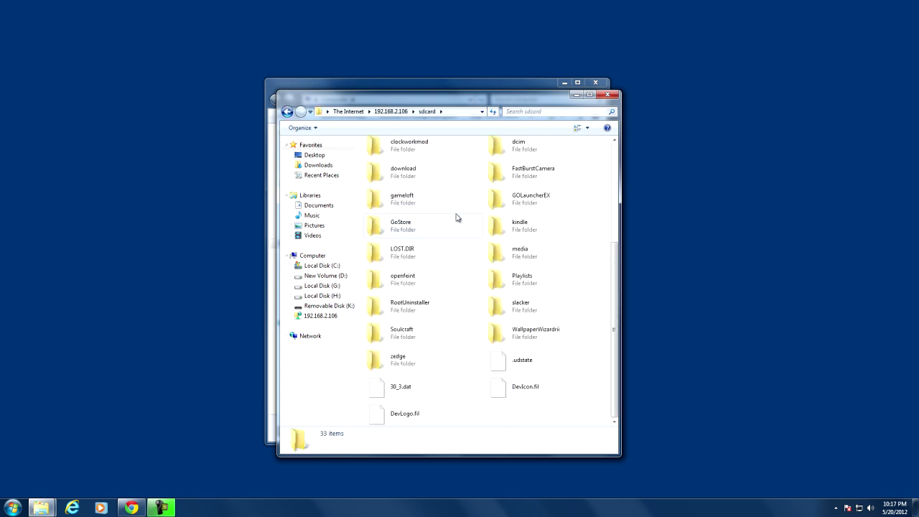
scroll(448, 229, up, 5)
key(BackSpace)
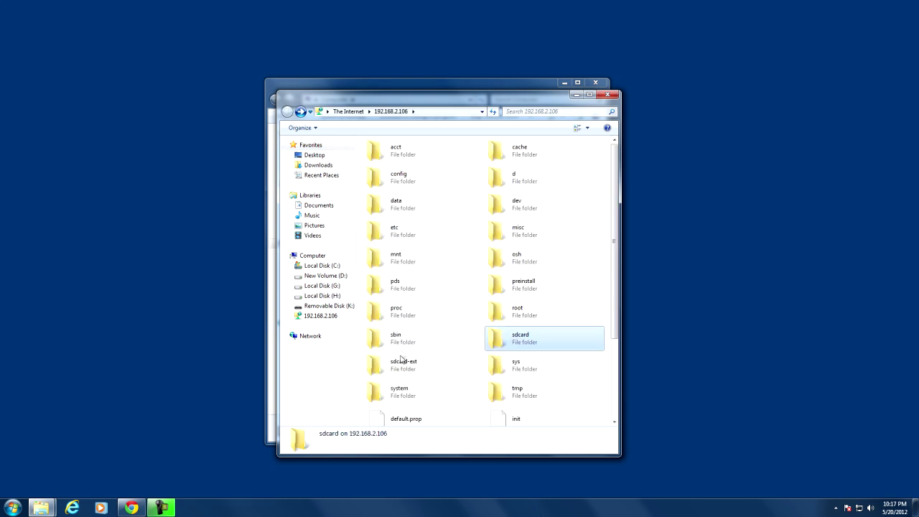
double_click(402, 361)
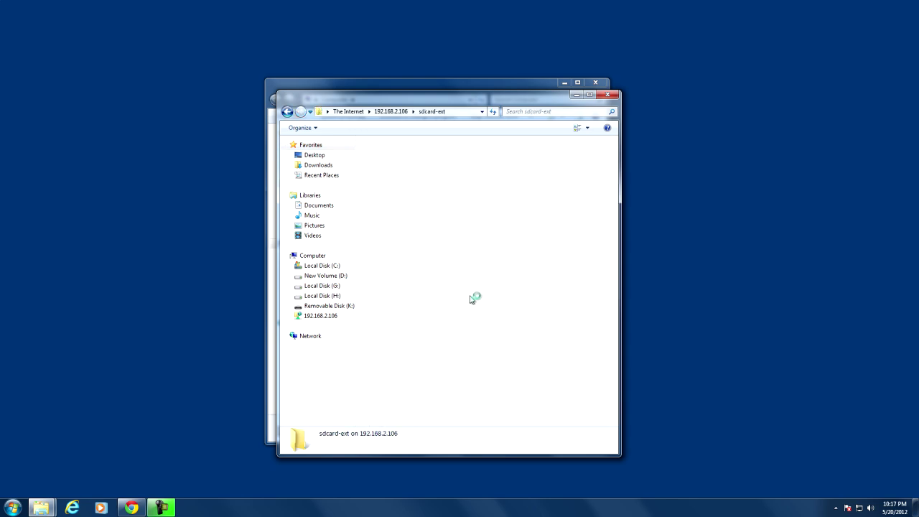
scroll(473, 295, down, 10)
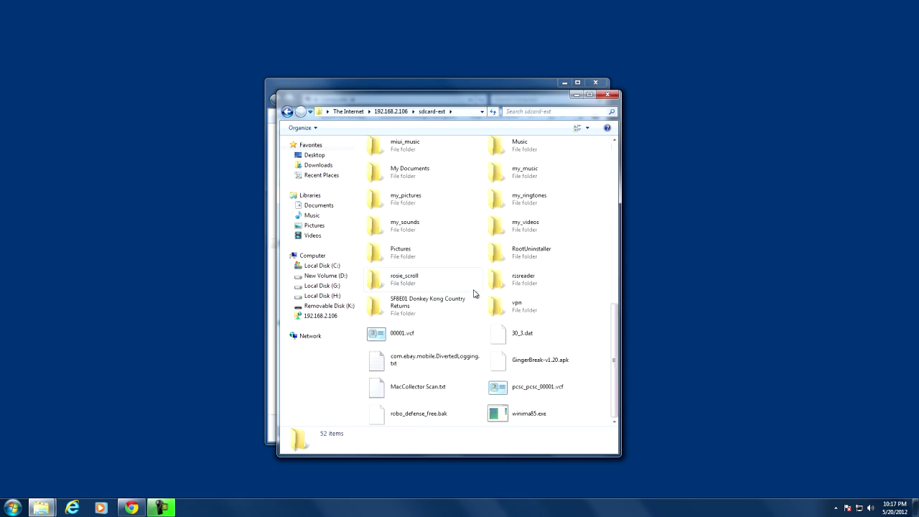
scroll(473, 293, up, 10)
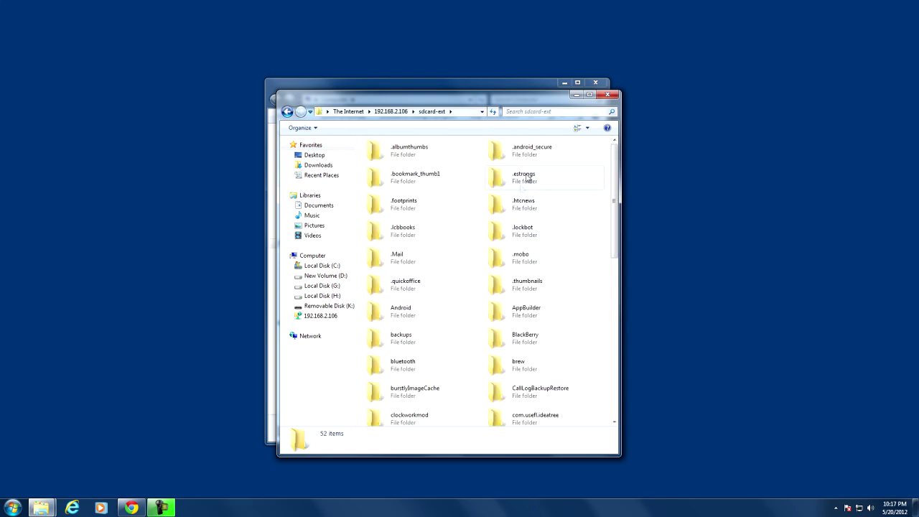